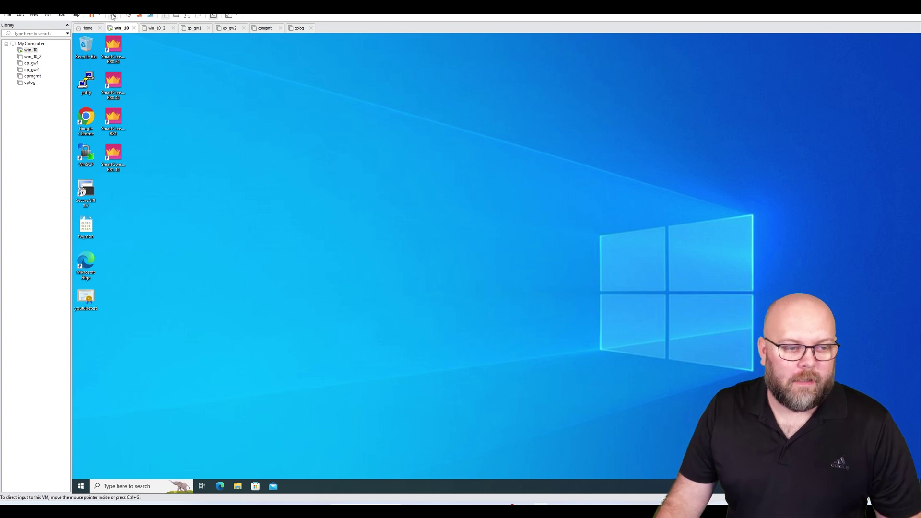
Step: Select and then deselect the SmartConsole R80.40 shortcut on the VM desktop
{"action": "left_click", "coordinate": [118, 97]}
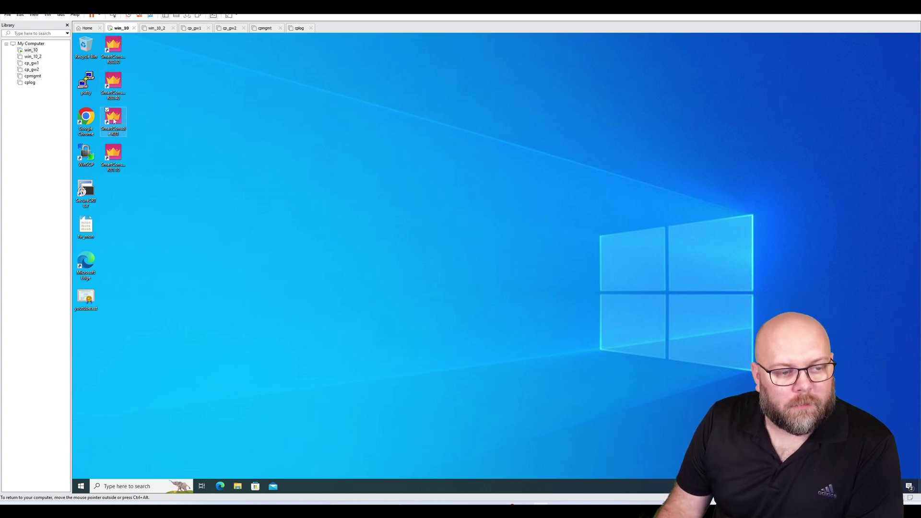
{"action": "left_click", "coordinate": [114, 156]}
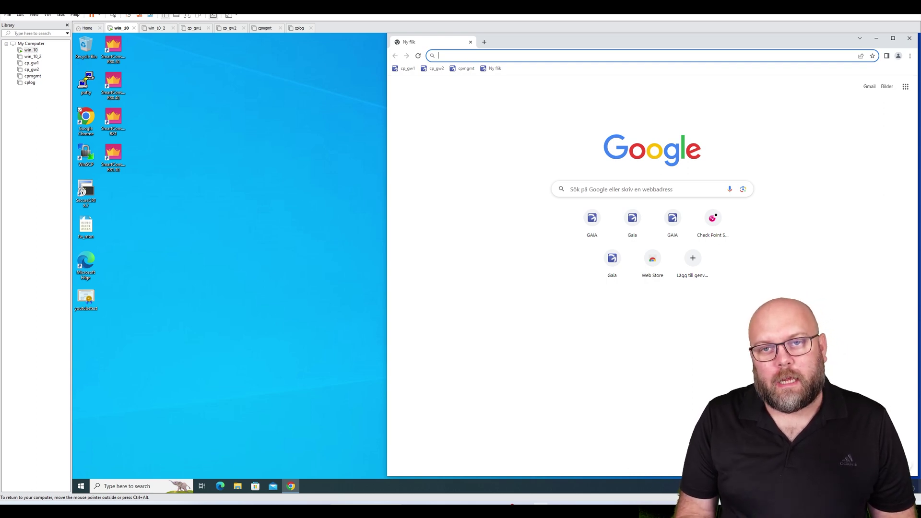
Step: Go to checkpoint.com in a maximized browser window and open the Support Center
{"action": "type", "text": "checkpoint.com"}
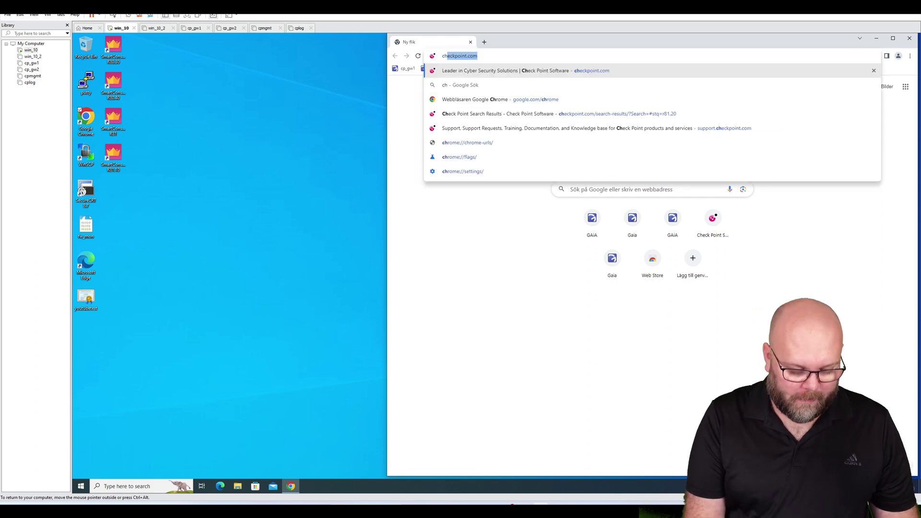
{"action": "key", "text": "Return"}
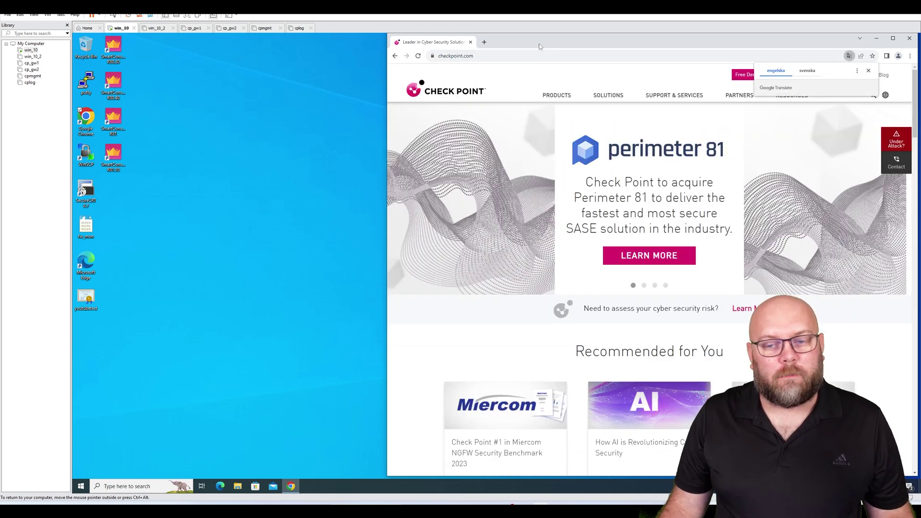
{"action": "double_click", "coordinate": [669, 42]}
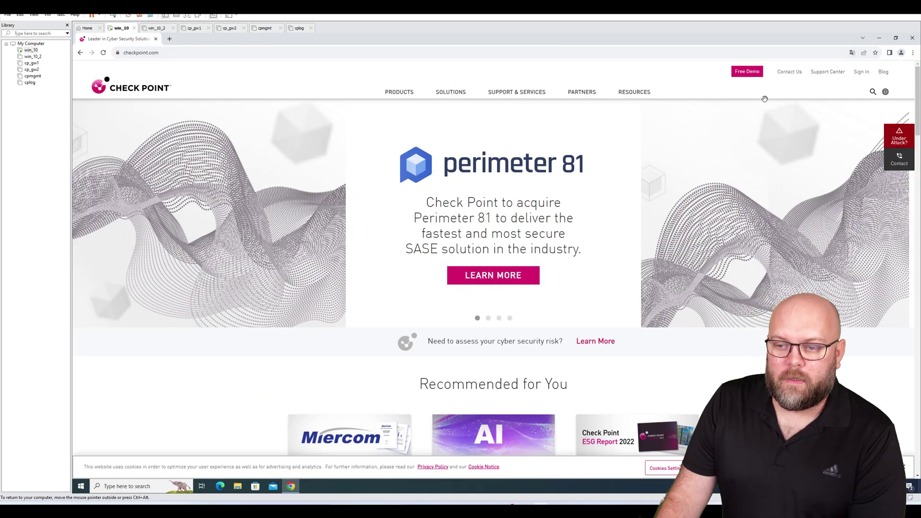
{"action": "left_click", "coordinate": [819, 75]}
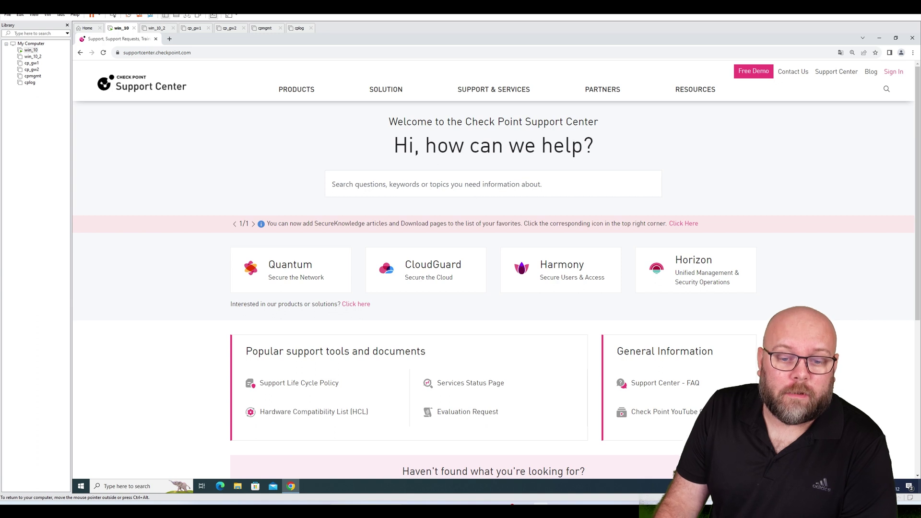
Step: Search 'r81.20 smartconsole', open the Downloads article and EXE page, then go to sign-in
{"action": "left_click", "coordinate": [474, 192]}
{"action": "type", "text": "r81.20"}
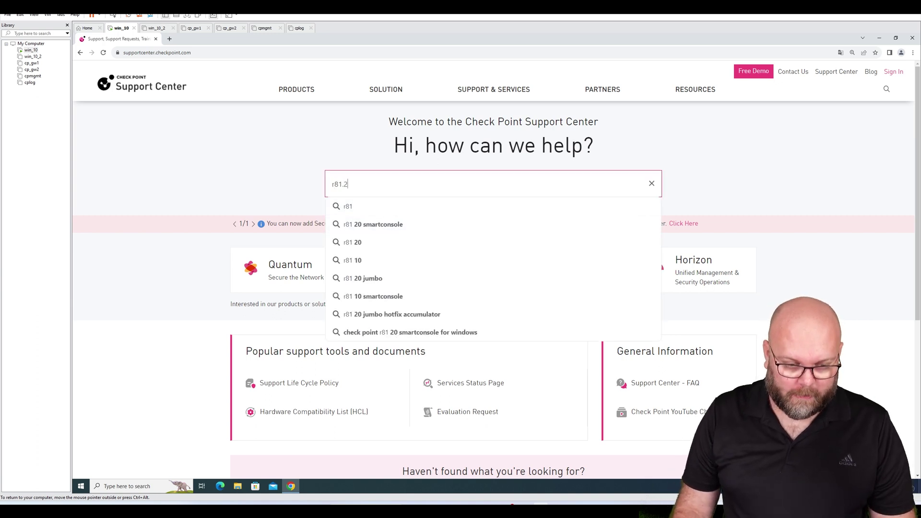
{"action": "left_click", "coordinate": [411, 224]}
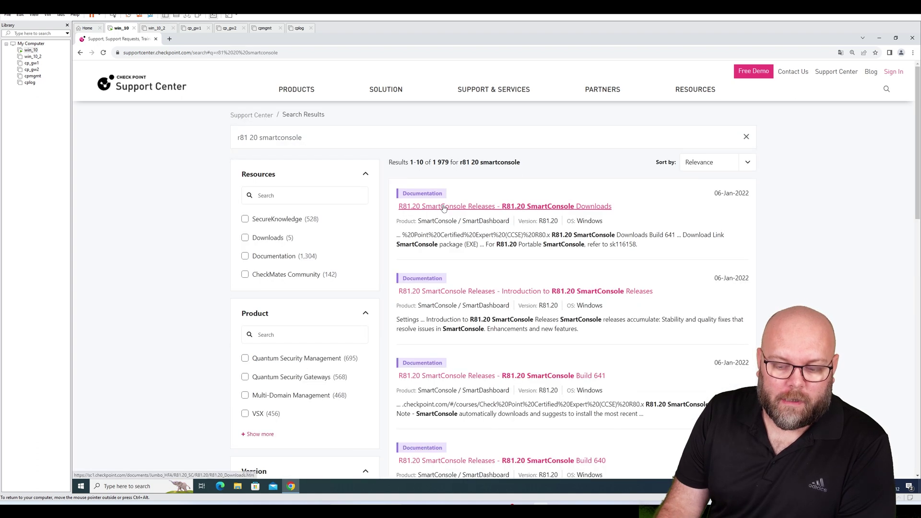
{"action": "left_click", "coordinate": [444, 207]}
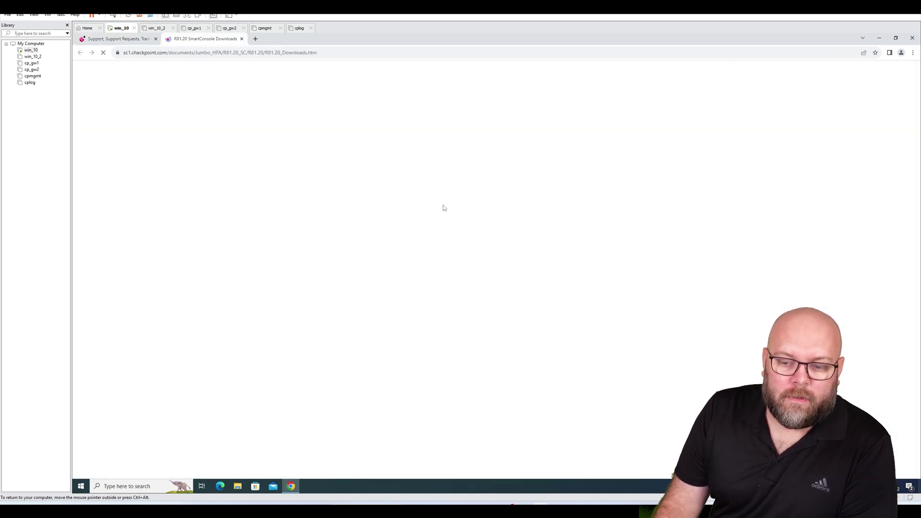
{"action": "left_click", "coordinate": [376, 237]}
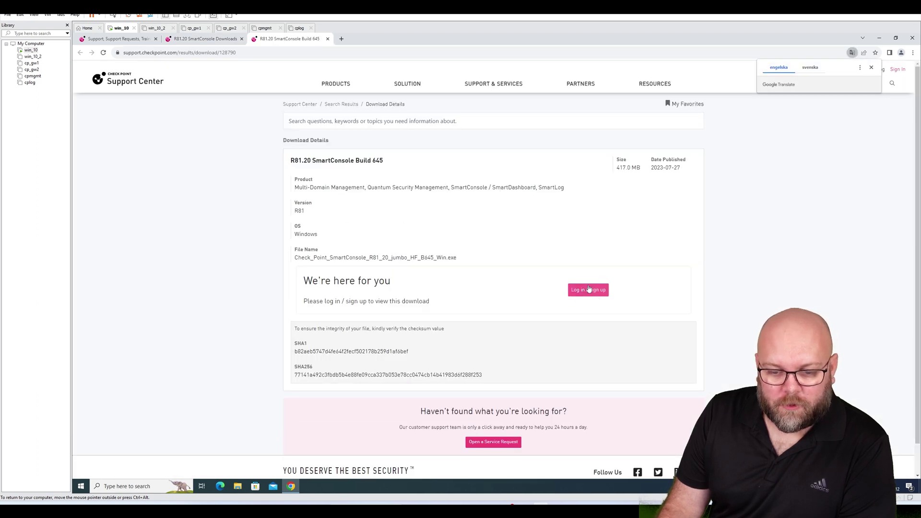
{"action": "left_click", "coordinate": [586, 292]}
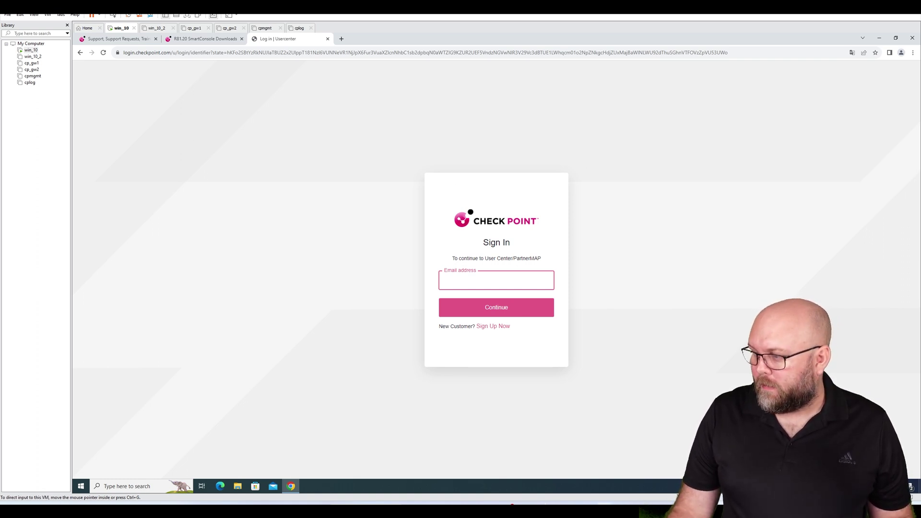
Step: Sign in with the account e-mail, check the profile page, then download the Build 645 installer
{"action": "left_click", "coordinate": [515, 306]}
{"action": "left_click", "coordinate": [514, 307]}
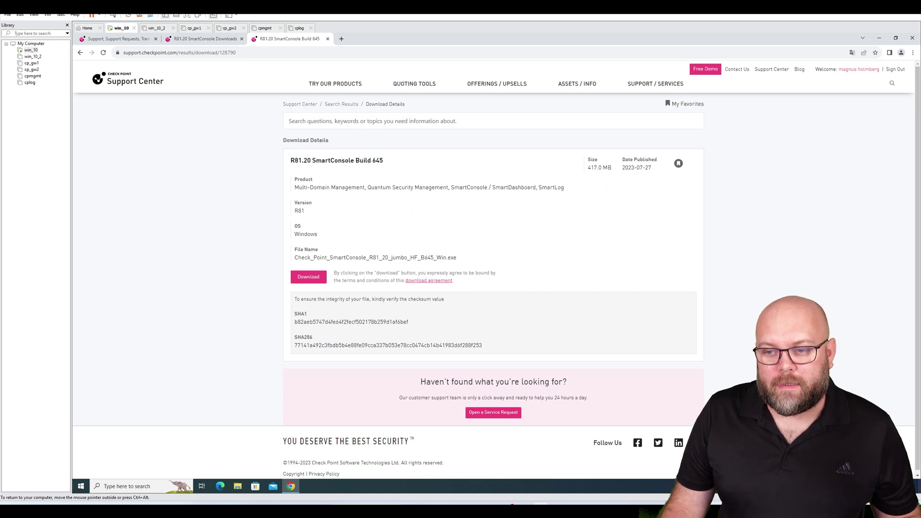
{"action": "left_click", "coordinate": [856, 72]}
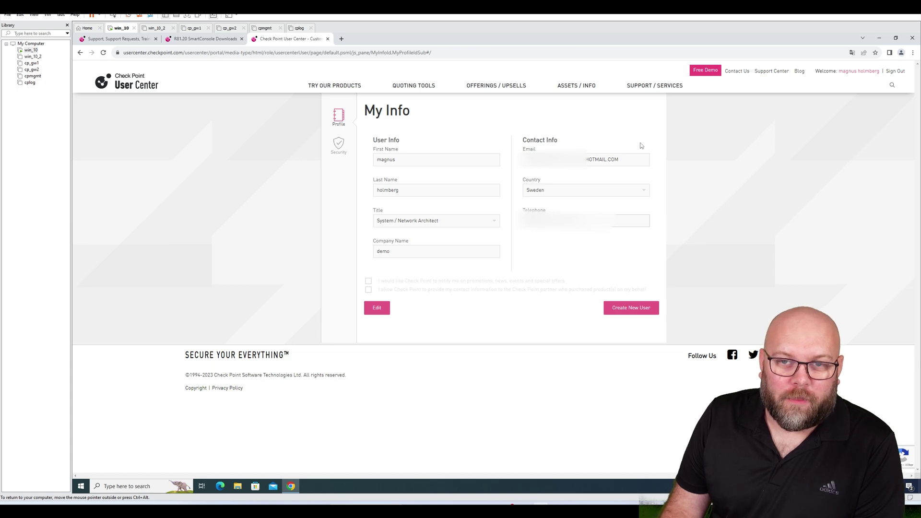
{"action": "key", "text": "alt+Left"}
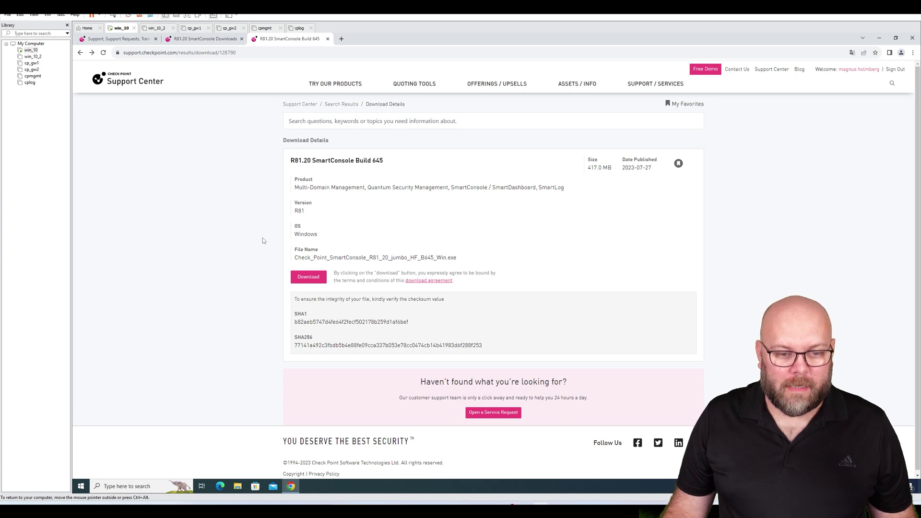
{"action": "left_click", "coordinate": [314, 278]}
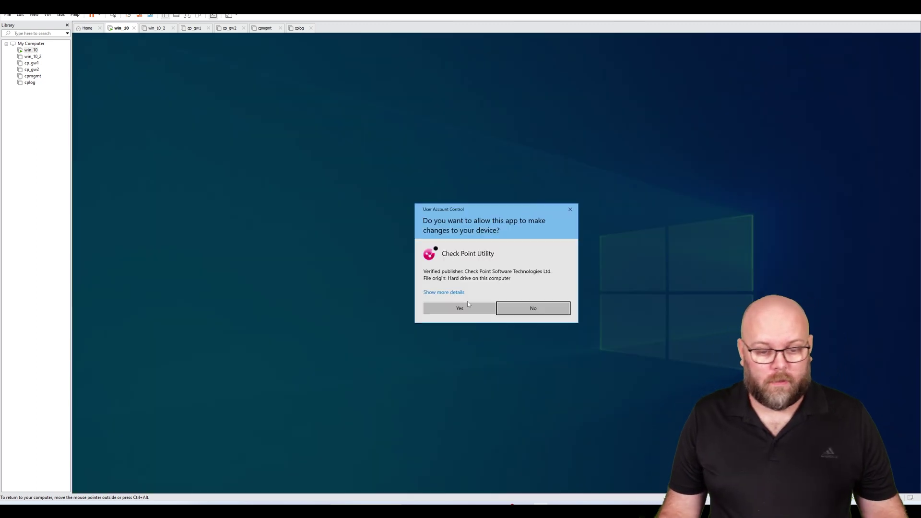
Step: Allow the installer through UAC, accept the licence agreement and install SmartConsole R81.20
{"action": "left_click", "coordinate": [460, 308]}
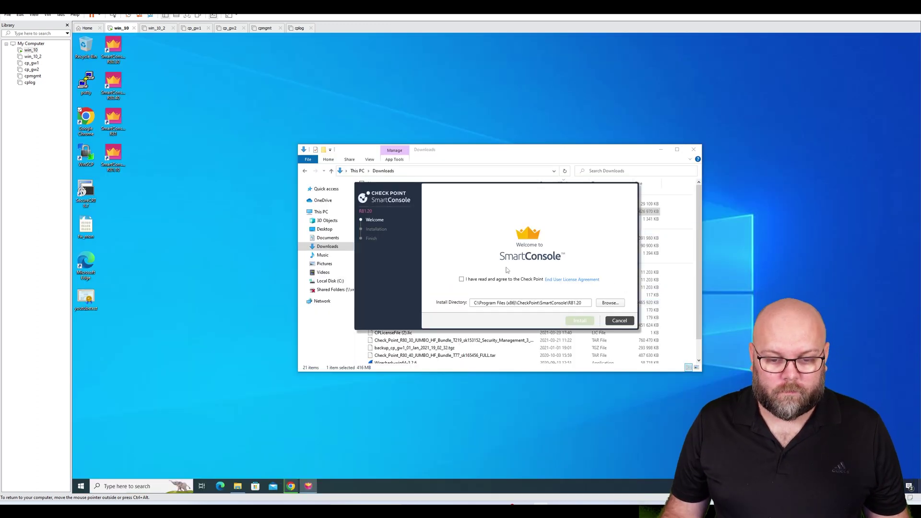
{"action": "left_click", "coordinate": [487, 282]}
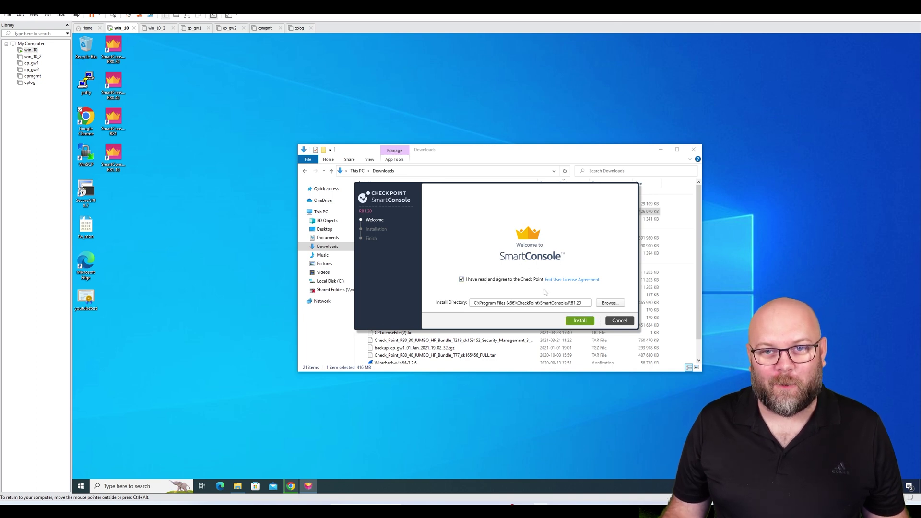
{"action": "left_click", "coordinate": [579, 320]}
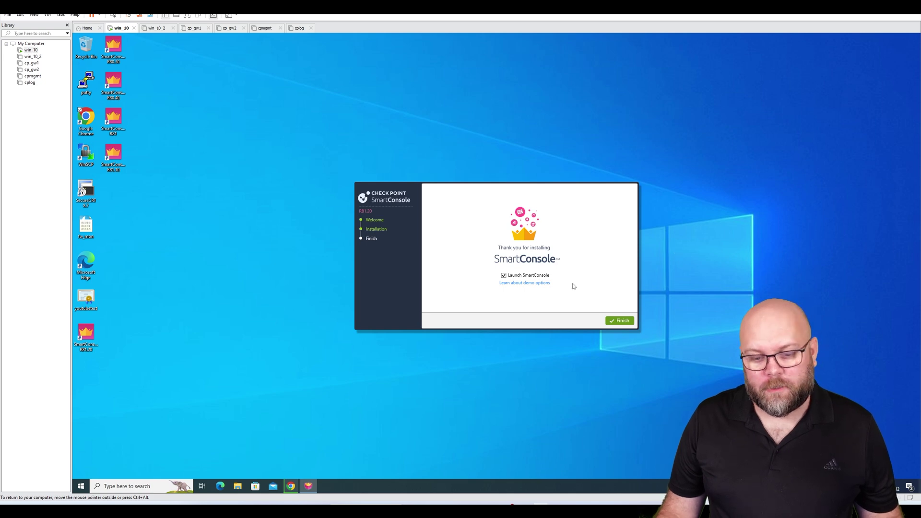
{"action": "left_click", "coordinate": [530, 286]}
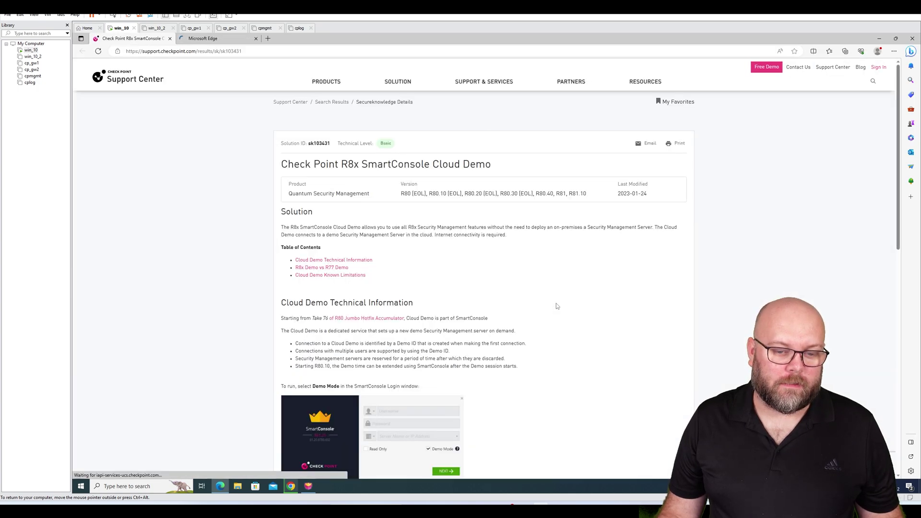
{"action": "scroll", "coordinate": [567, 296], "scroll_direction": "down", "scroll_amount": 8}
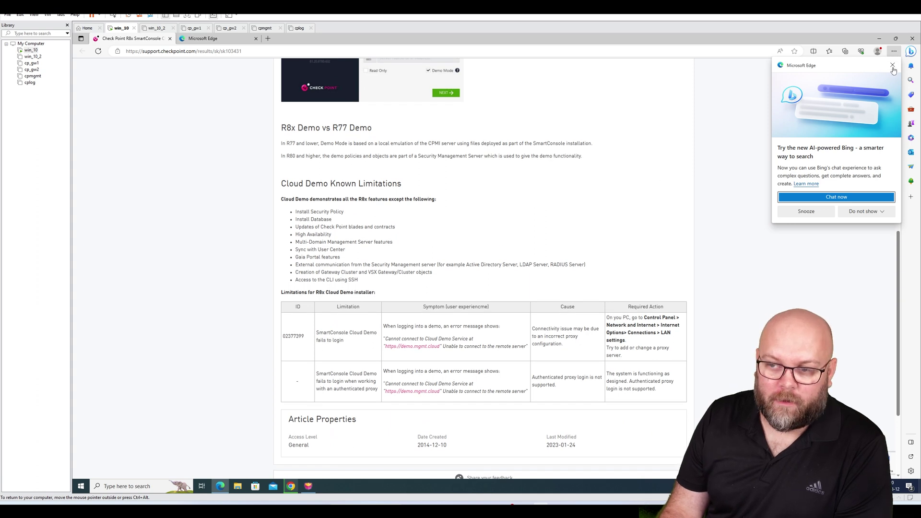
{"action": "left_click", "coordinate": [892, 64]}
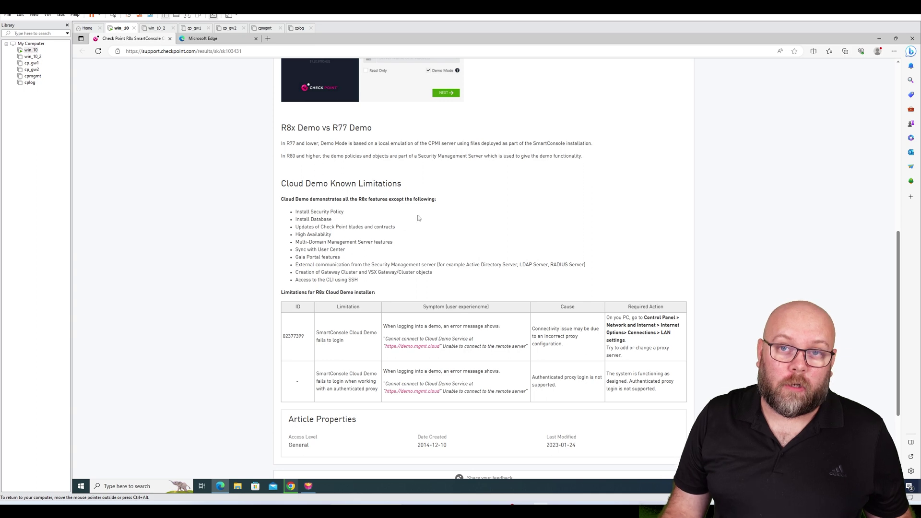
{"action": "scroll", "coordinate": [456, 205], "scroll_direction": "up", "scroll_amount": 4}
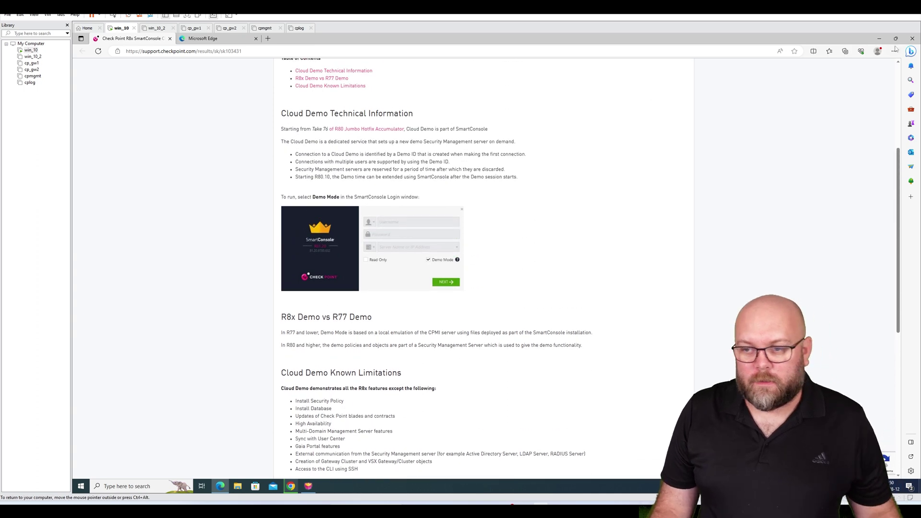
Step: Close the browser, finish setup to launch SmartConsole, and continue in Demo Mode
{"action": "left_click", "coordinate": [917, 40]}
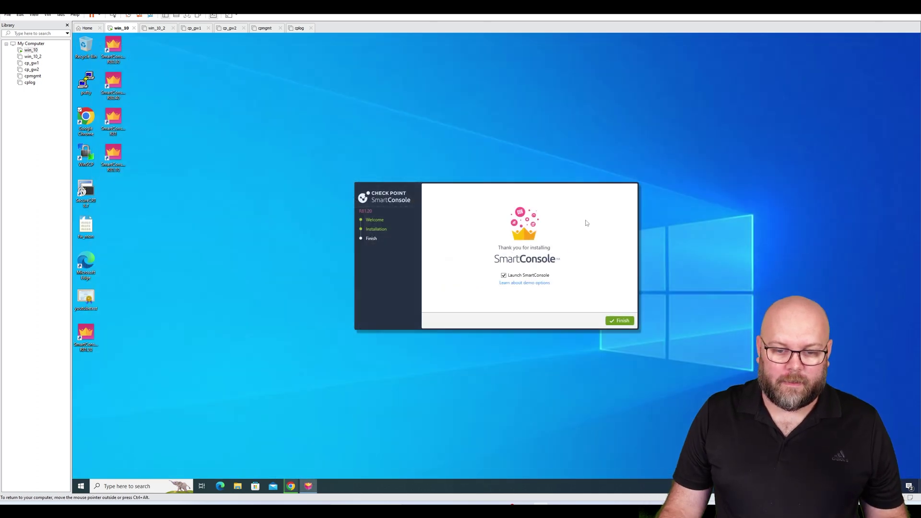
{"action": "left_click", "coordinate": [627, 323]}
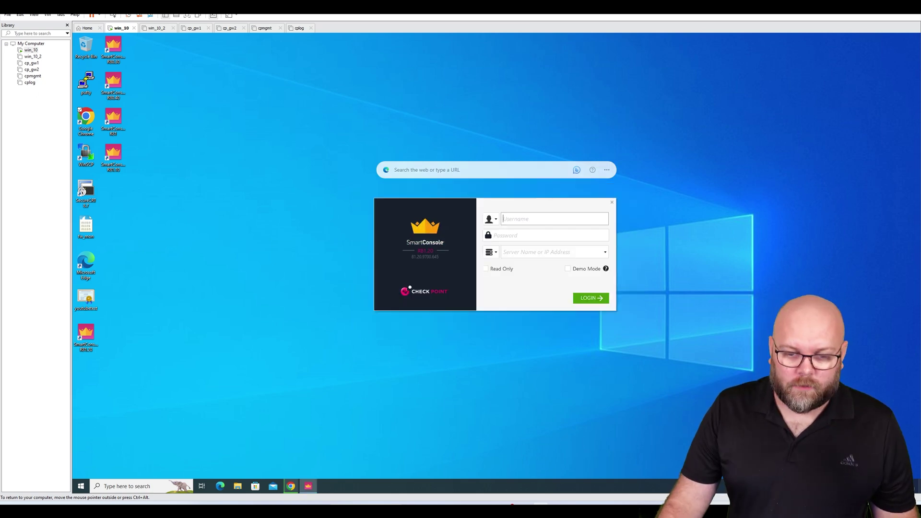
{"action": "key", "text": "Tab"}
{"action": "key", "text": "Tab"}
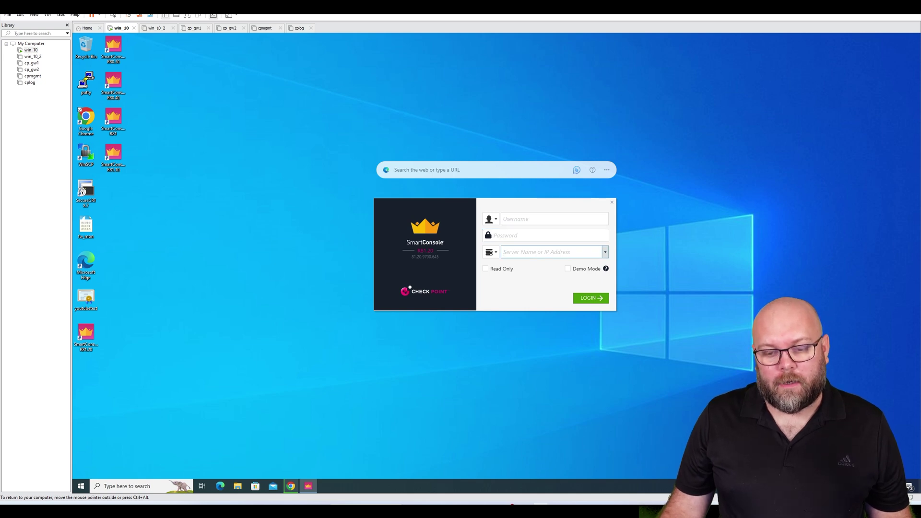
{"action": "left_click", "coordinate": [567, 269]}
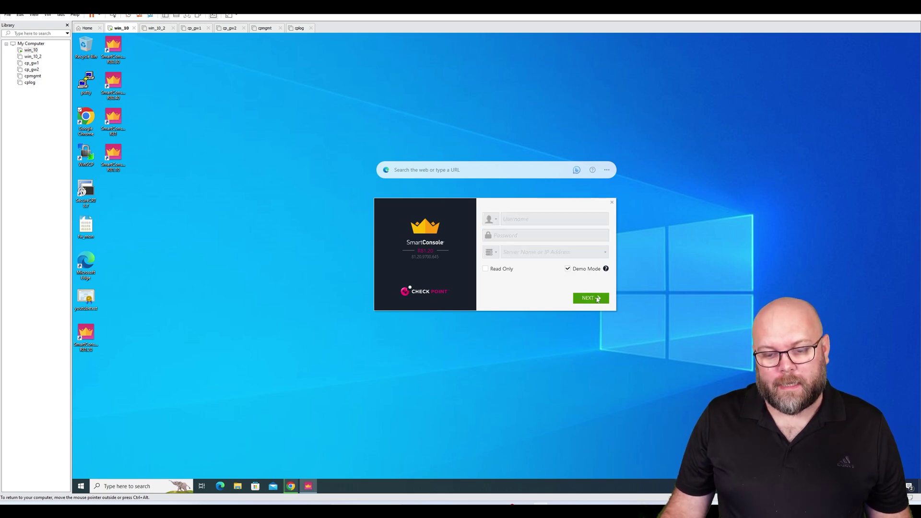
{"action": "left_click", "coordinate": [597, 300]}
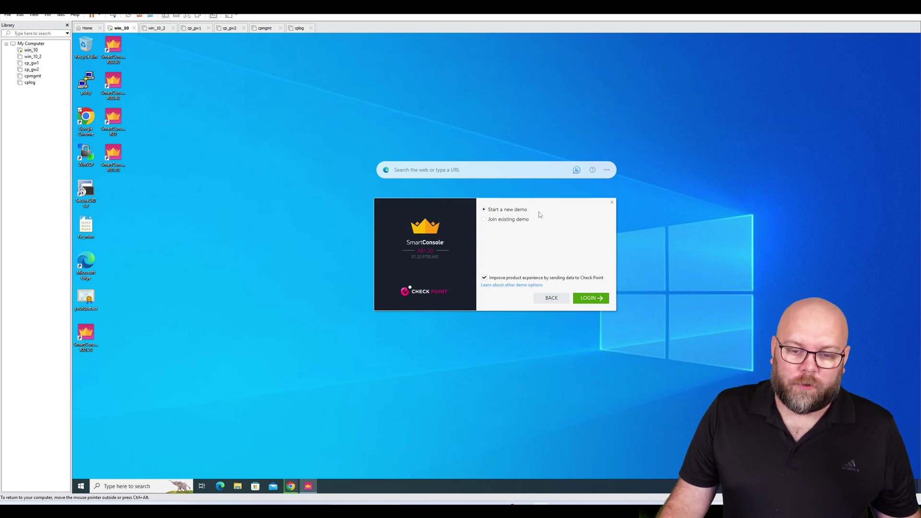
Step: Log in to a new cloud demo and accept the assigned Demo Server
{"action": "left_click", "coordinate": [598, 300]}
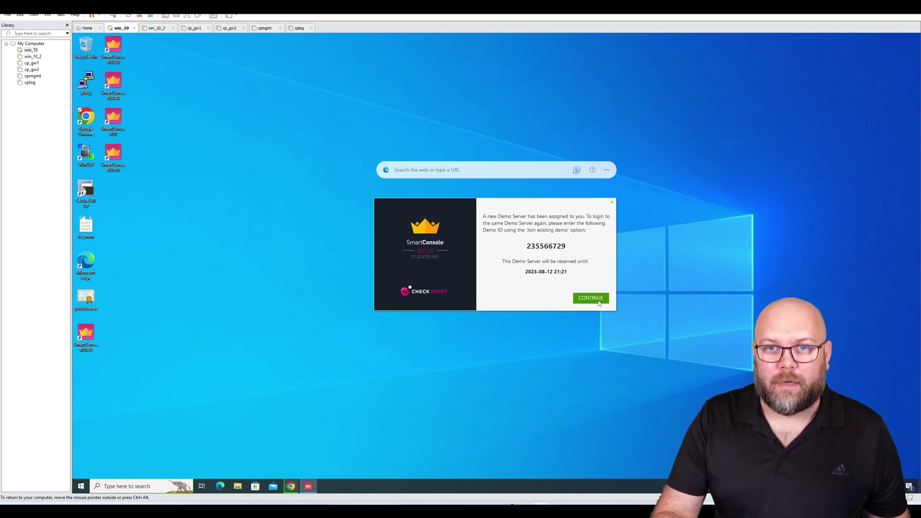
{"action": "left_click", "coordinate": [598, 300]}
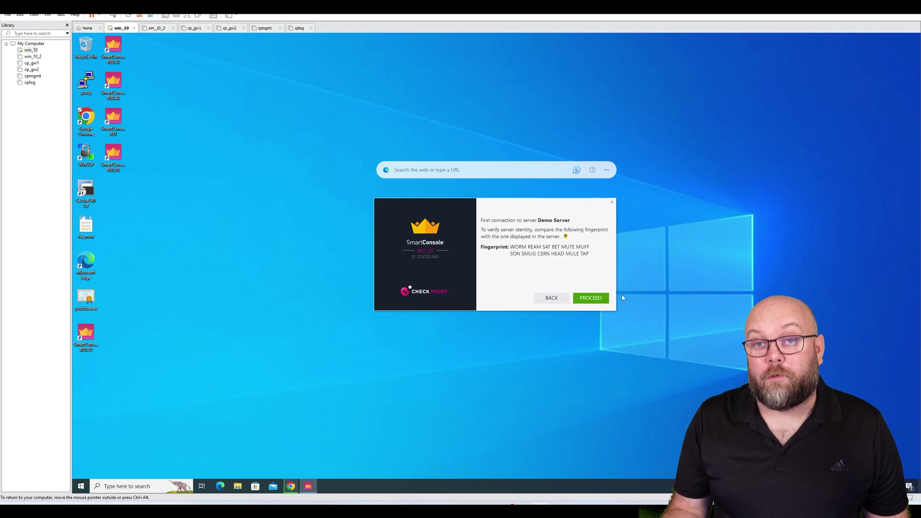
Step: Trust the demo server's fingerprint, then scroll through the What's New notes and back to R81.20
{"action": "left_click", "coordinate": [603, 296]}
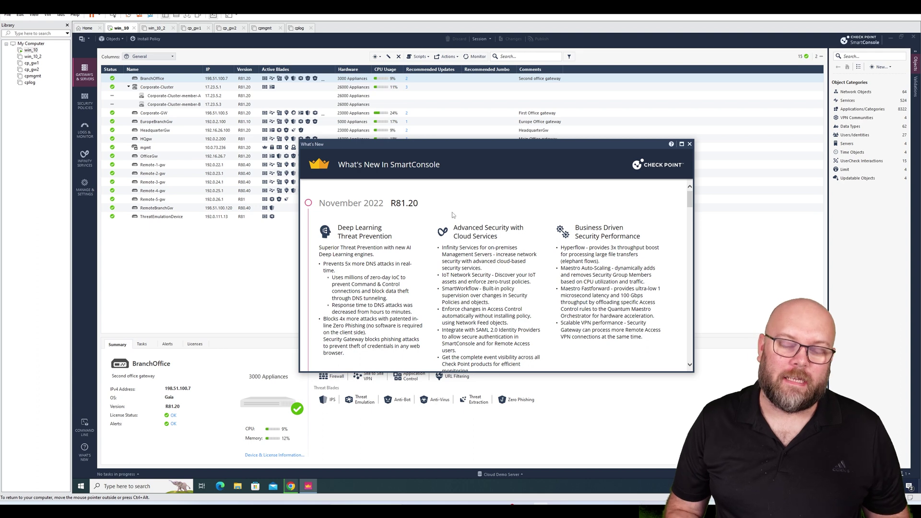
{"action": "scroll", "coordinate": [474, 221], "scroll_direction": "down", "scroll_amount": 4}
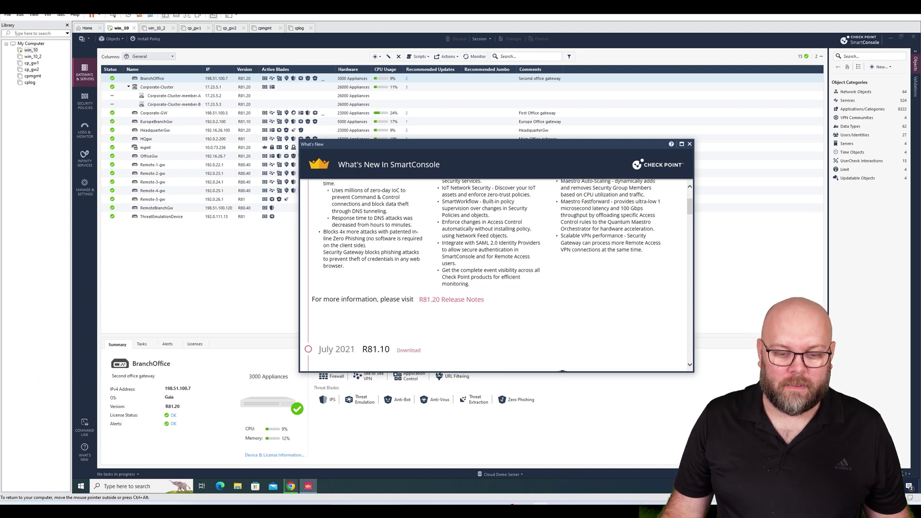
{"action": "scroll", "coordinate": [512, 296], "scroll_direction": "down", "scroll_amount": 3}
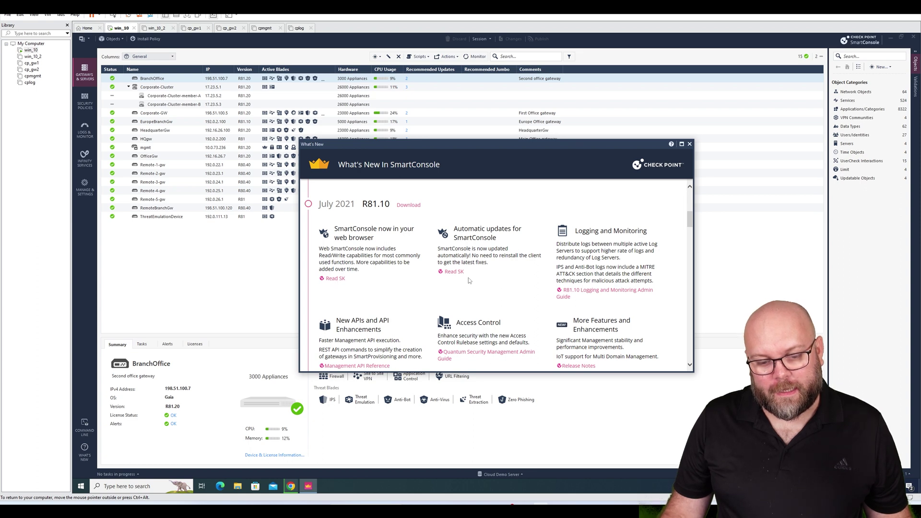
{"action": "scroll", "coordinate": [469, 280], "scroll_direction": "down", "scroll_amount": 2}
{"action": "scroll", "coordinate": [470, 280], "scroll_direction": "down", "scroll_amount": 5}
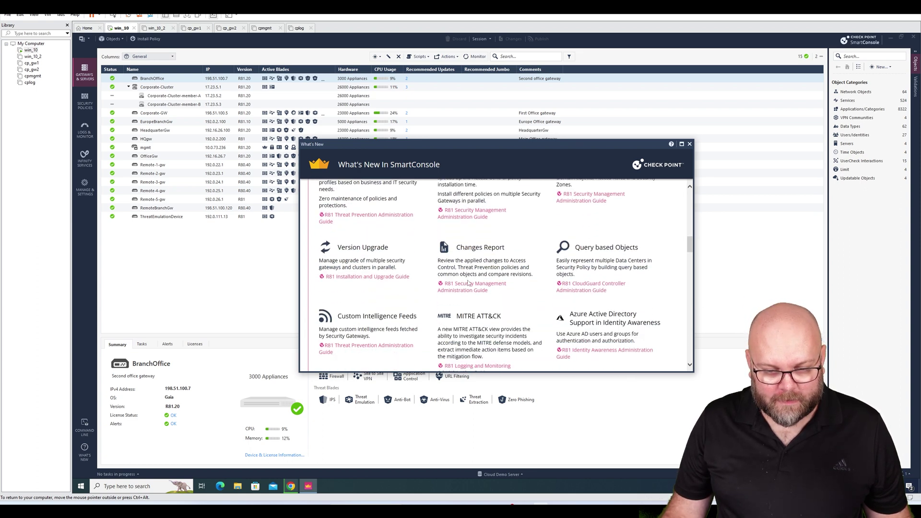
{"action": "scroll", "coordinate": [439, 281], "scroll_direction": "down", "scroll_amount": 5}
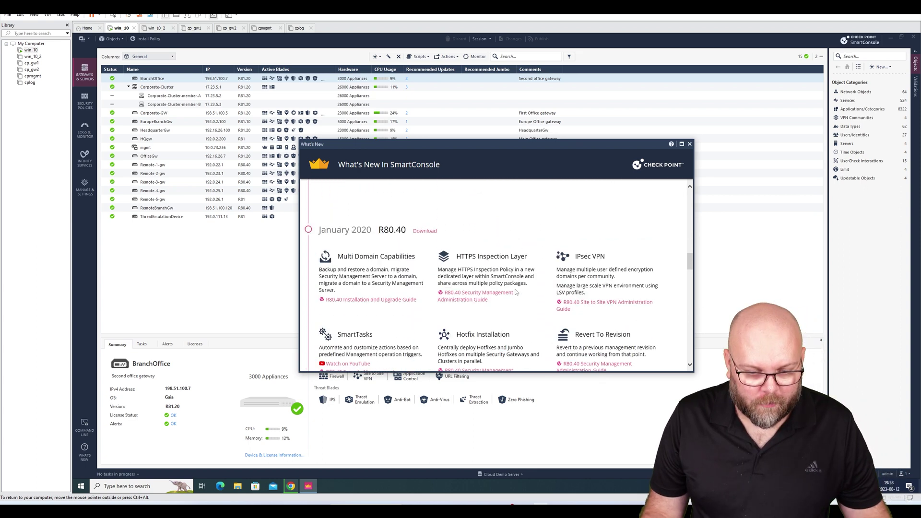
{"action": "scroll", "coordinate": [515, 292], "scroll_direction": "down", "scroll_amount": 1}
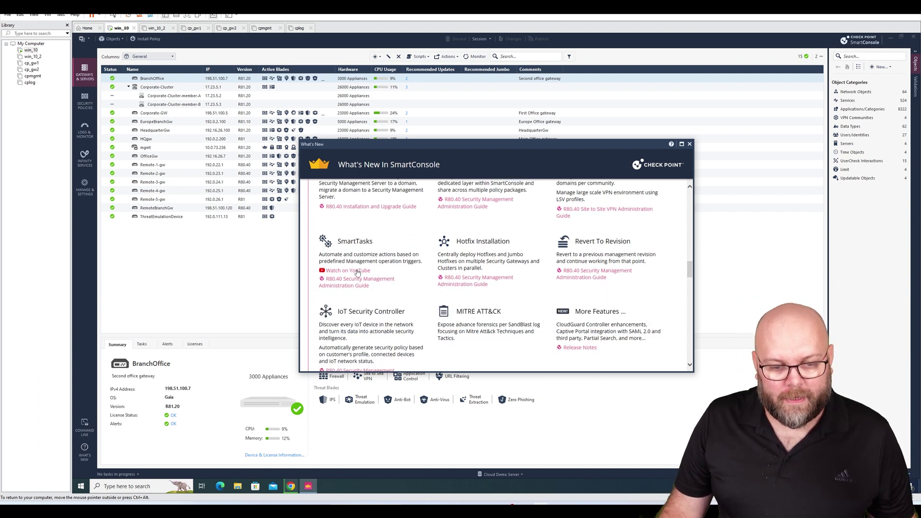
{"action": "scroll", "coordinate": [355, 275], "scroll_direction": "up", "scroll_amount": 1}
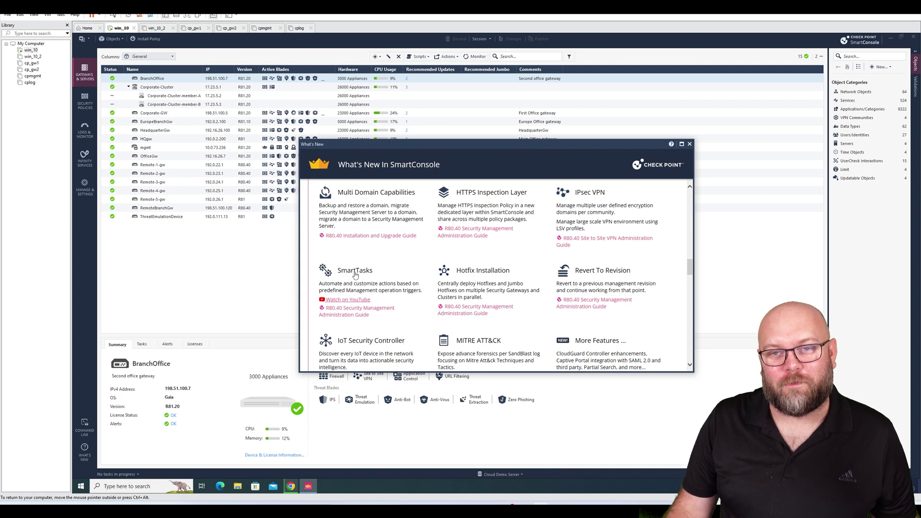
{"action": "scroll", "coordinate": [492, 246], "scroll_direction": "up", "scroll_amount": 2}
{"action": "scroll", "coordinate": [530, 258], "scroll_direction": "up", "scroll_amount": 10}
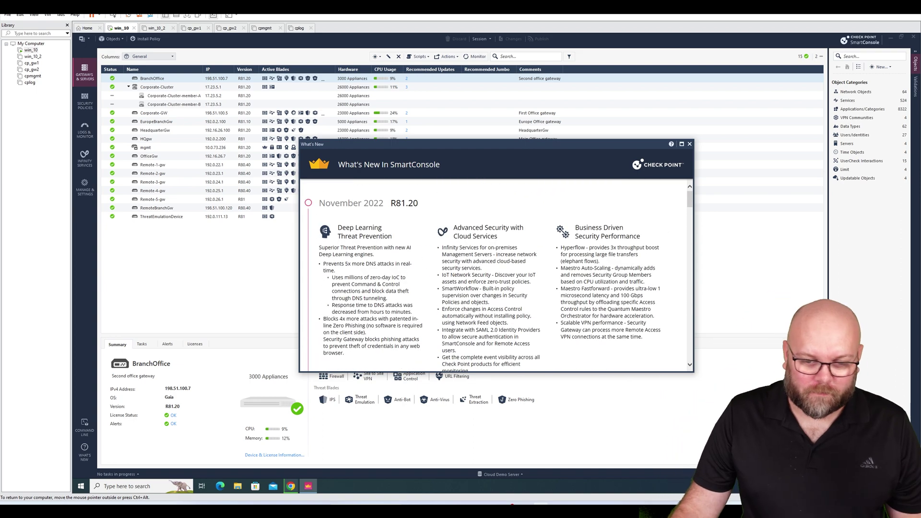